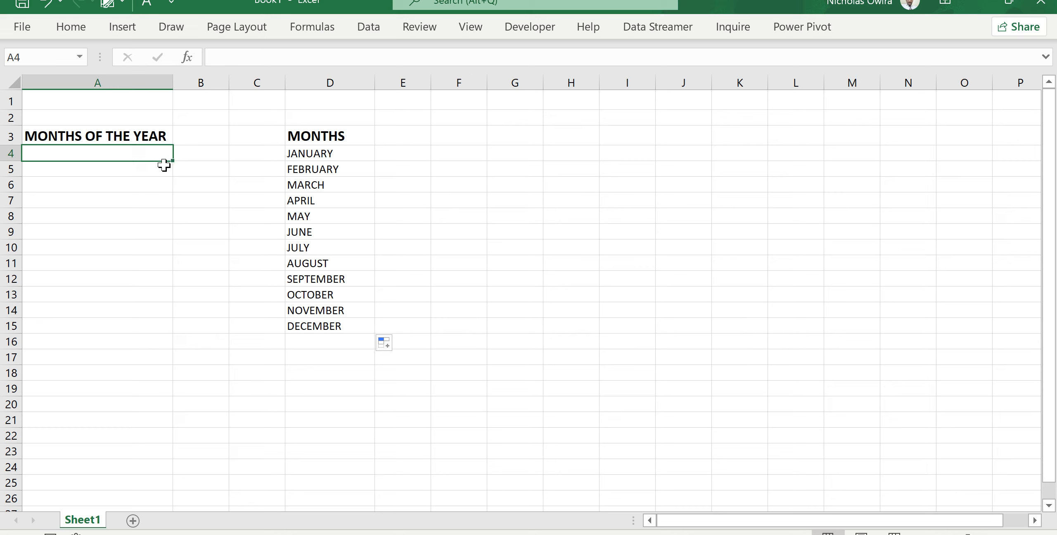
left_click(128, 165)
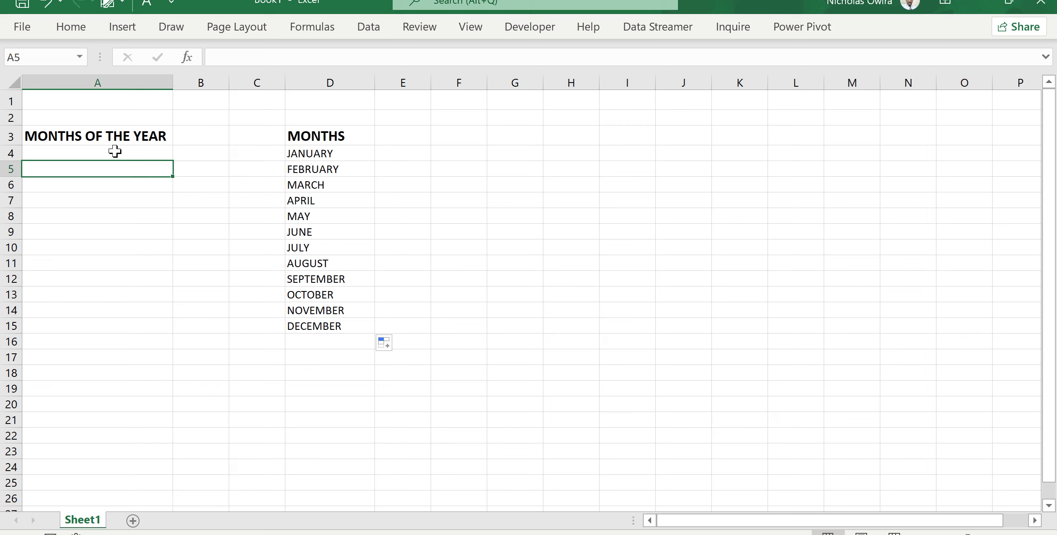
left_click(133, 152)
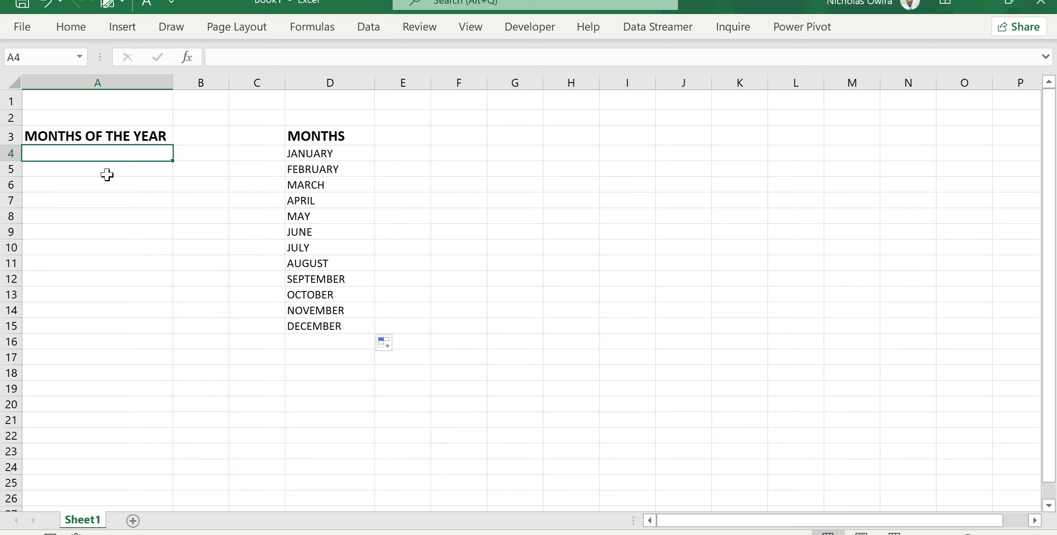
left_click(132, 175)
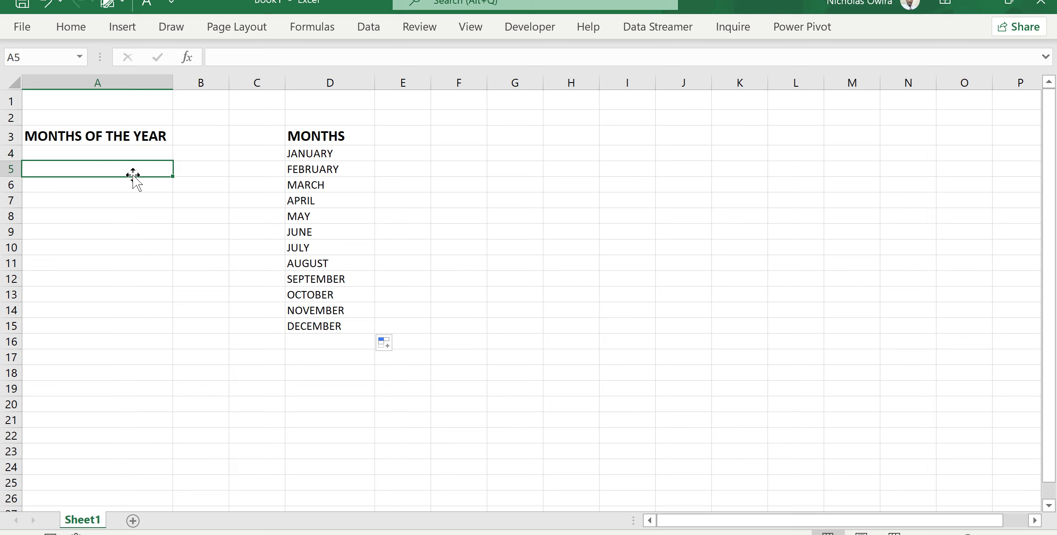
- Start a data validation rule for cell A4 that allows only values from a list
left_click(128, 154)
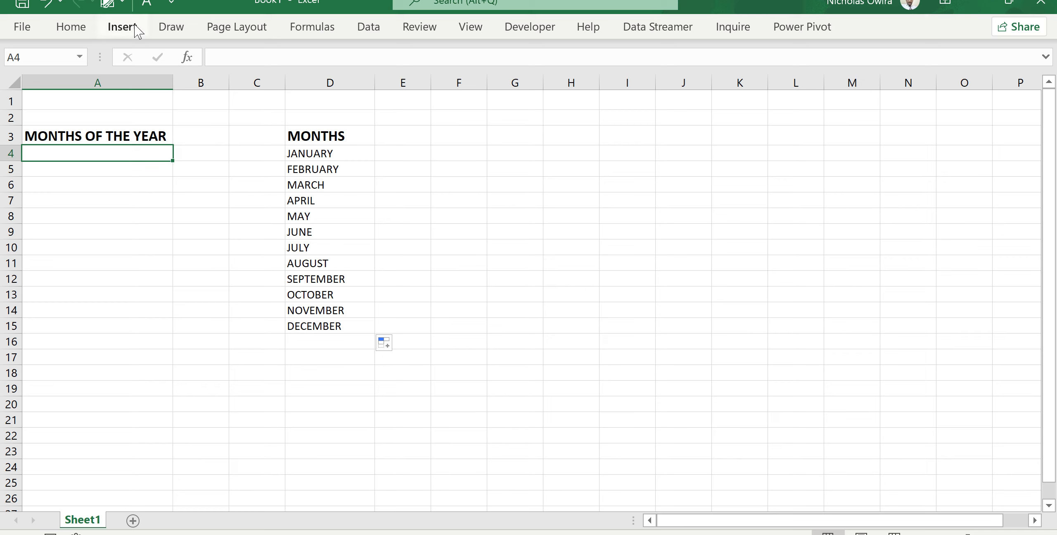
left_click(373, 35)
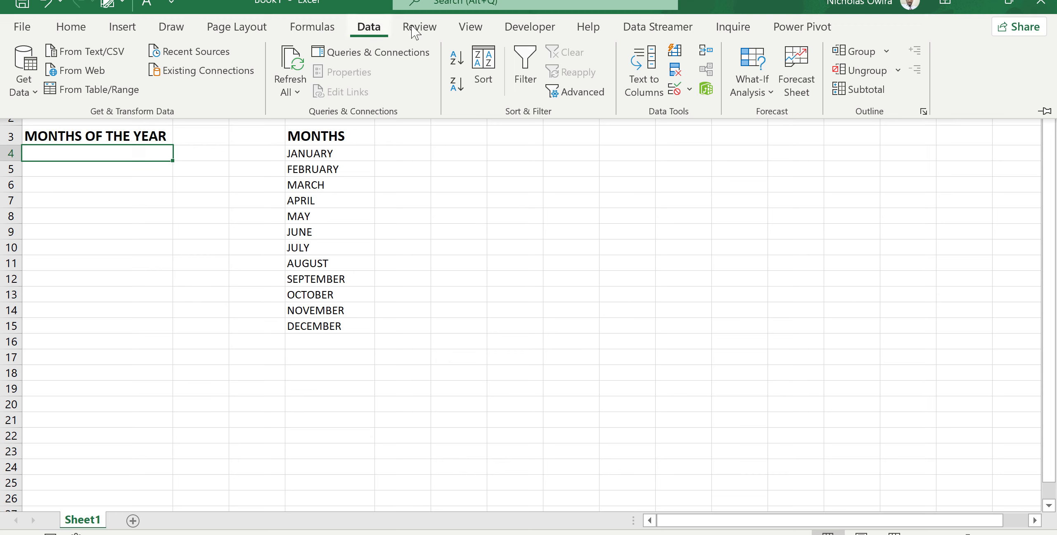
left_click(690, 91)
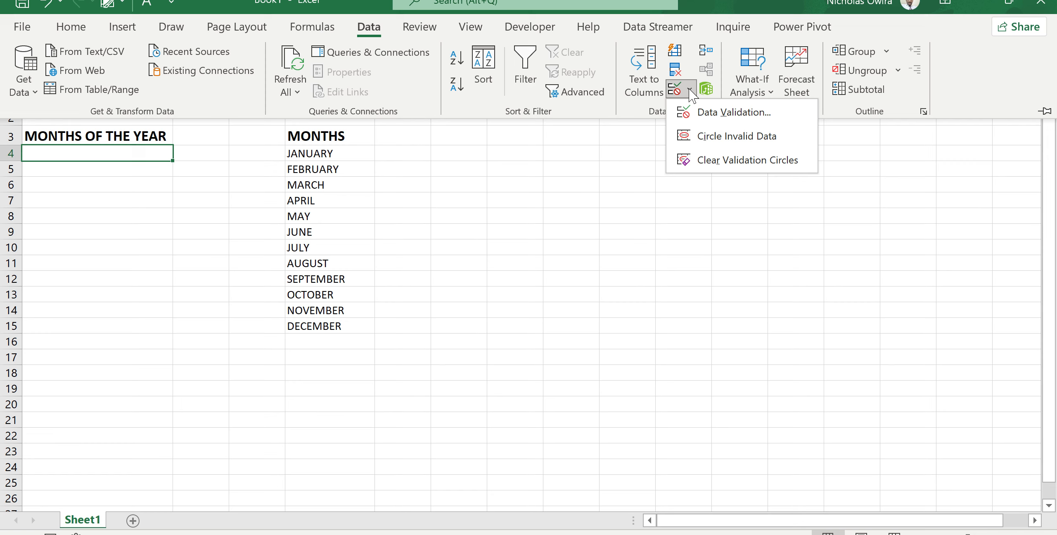
left_click(706, 117)
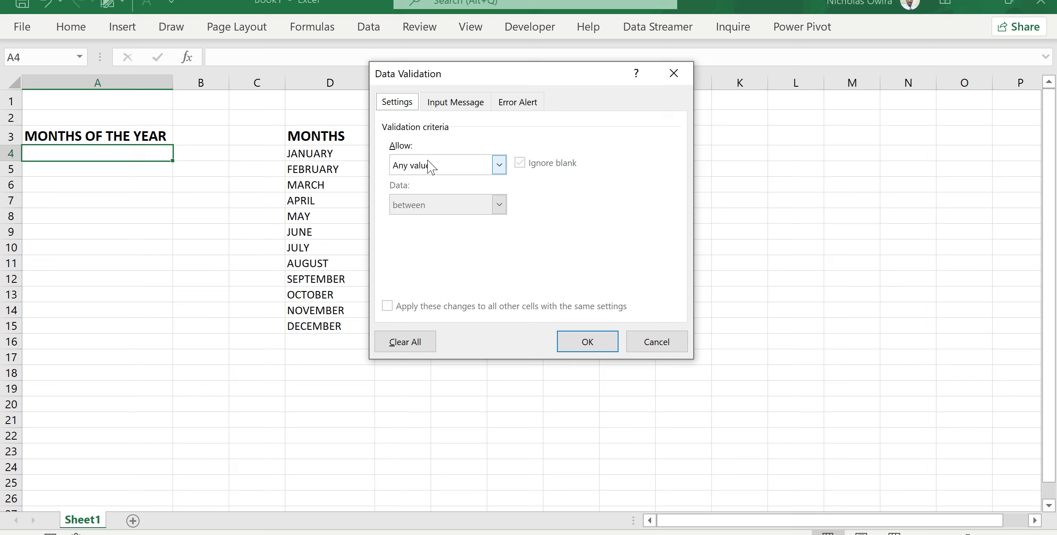
left_click(500, 165)
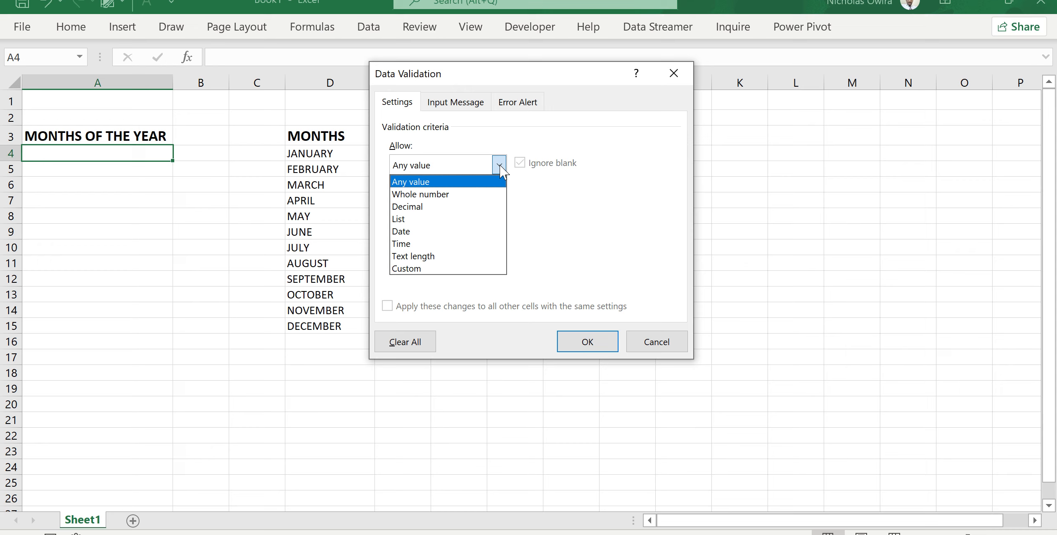
left_click(410, 220)
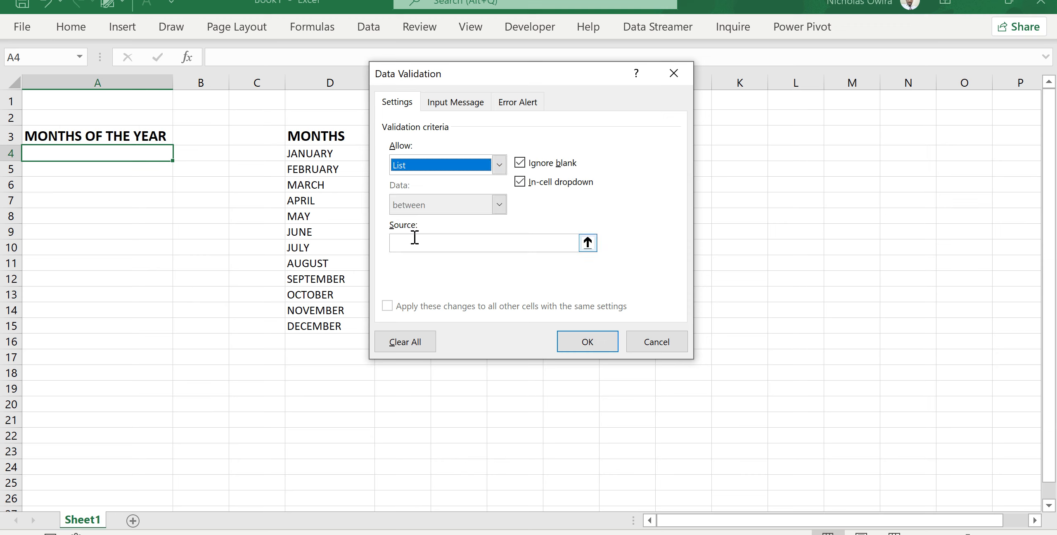
- Set the validation list's source to the month names in =$D$4:$D$15 and apply the rule
left_click(451, 244)
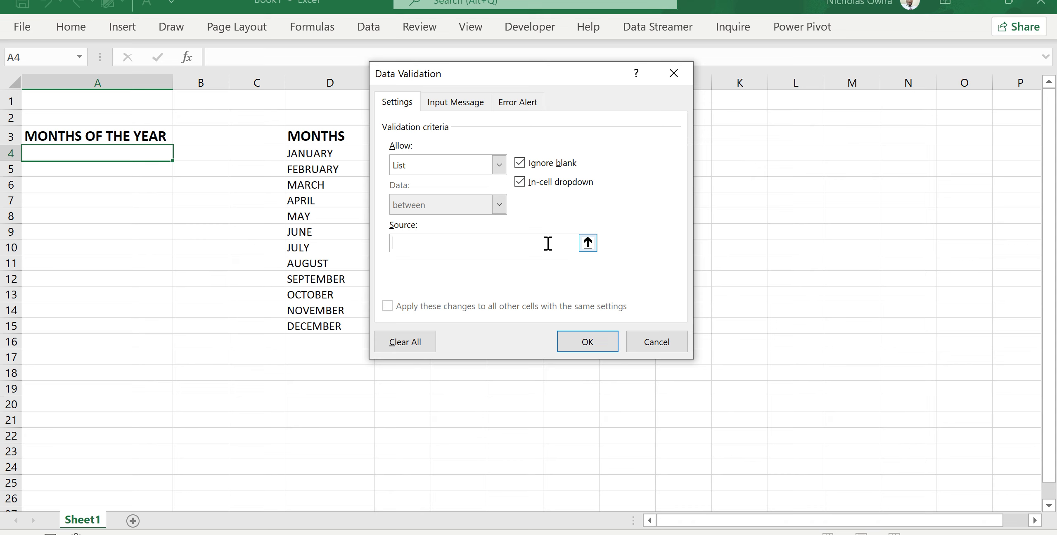
left_click(588, 242)
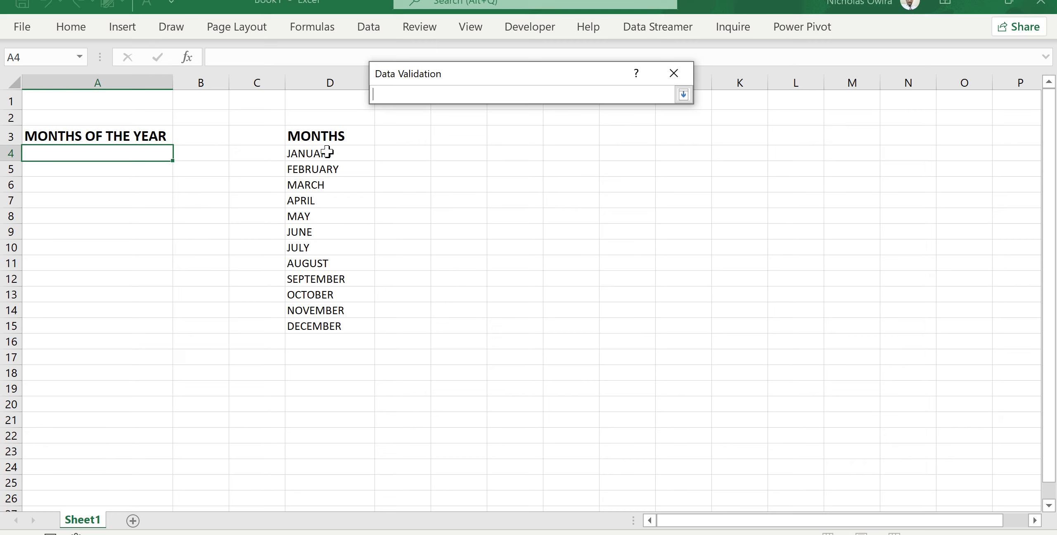
left_click_drag(327, 153, 322, 326)
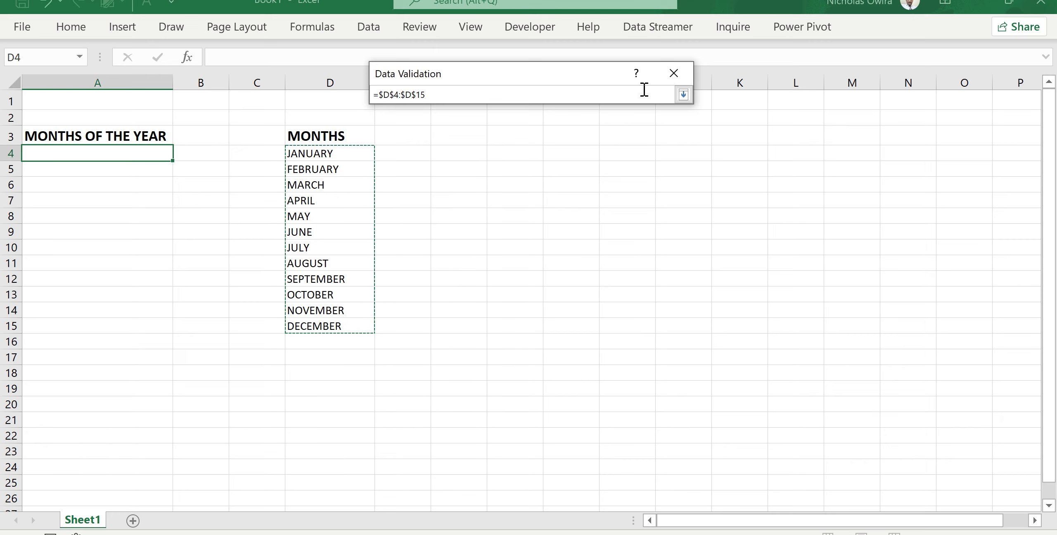
left_click(684, 95)
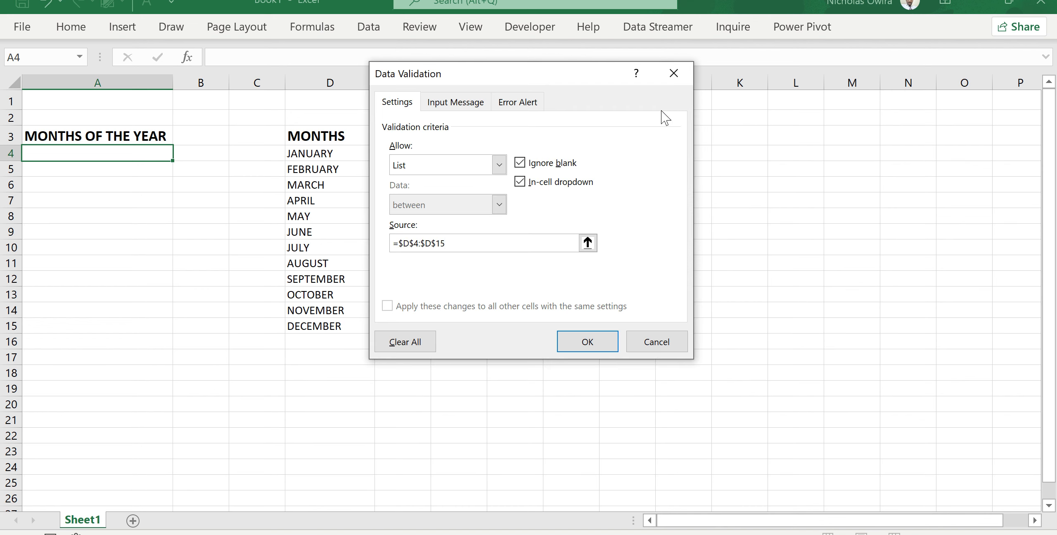
left_click(594, 345)
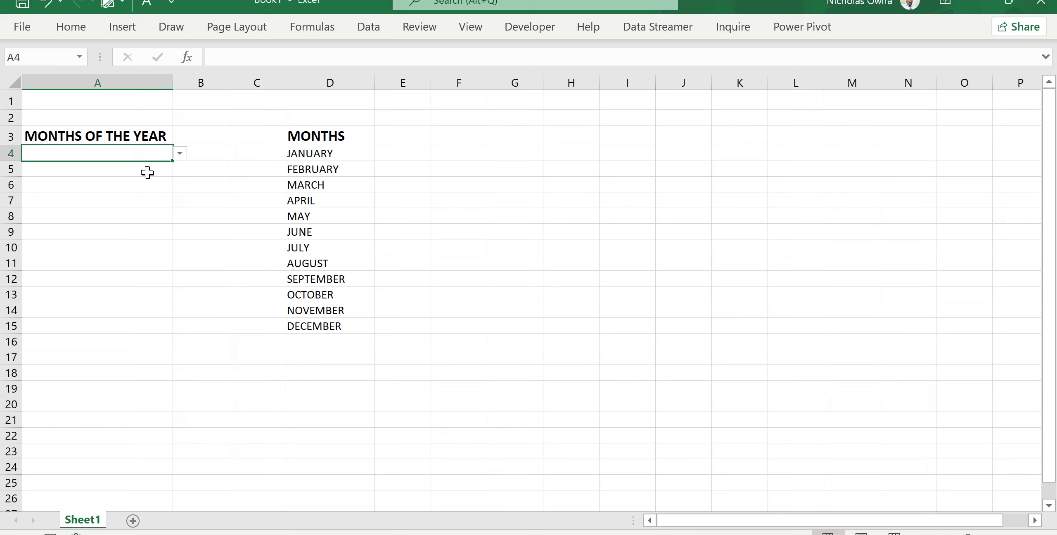
- Examine the months offered by the drop-down list in cell A4 without picking one
left_click(180, 154)
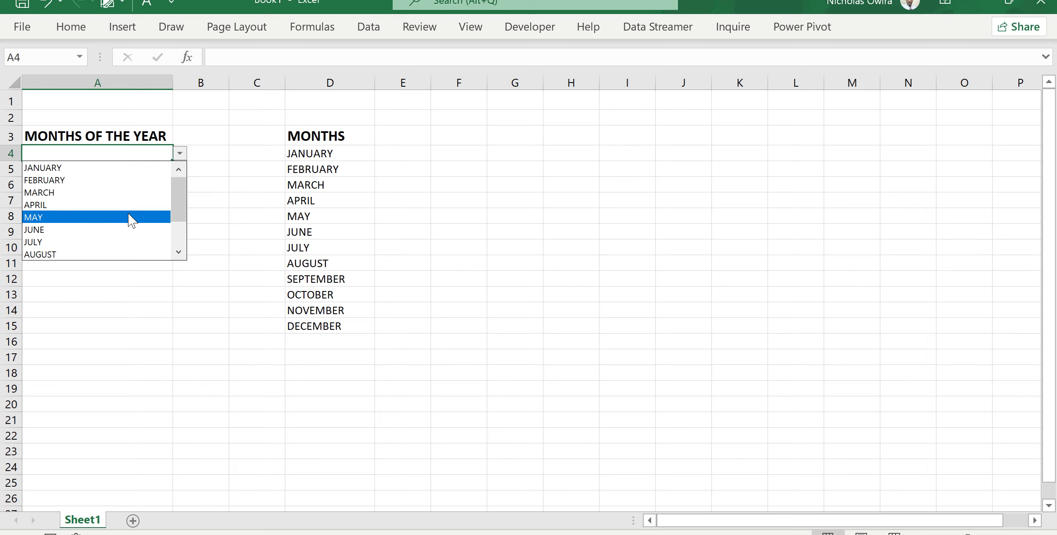
left_click(179, 248)
left_click(179, 248)
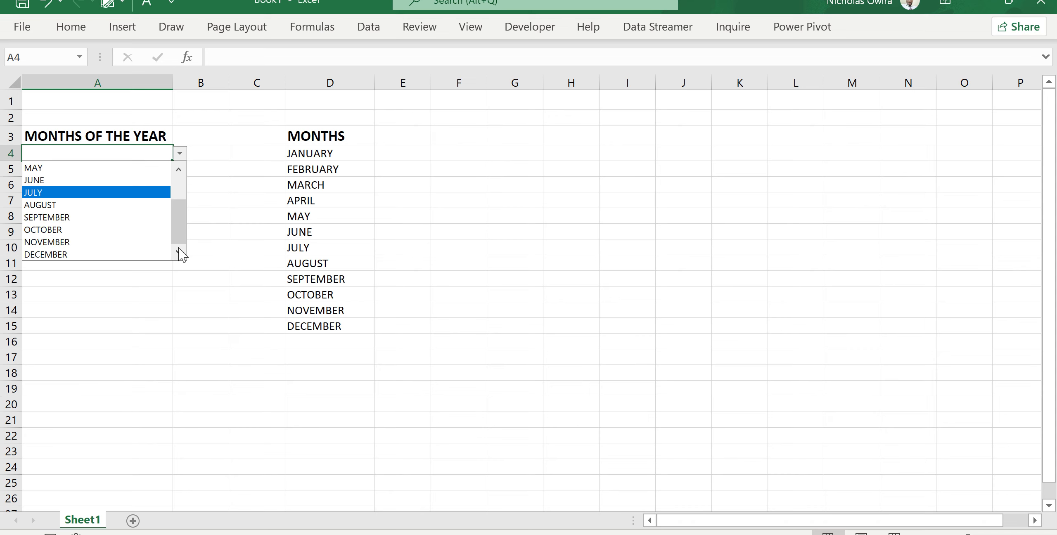
left_click(179, 170)
left_click(178, 170)
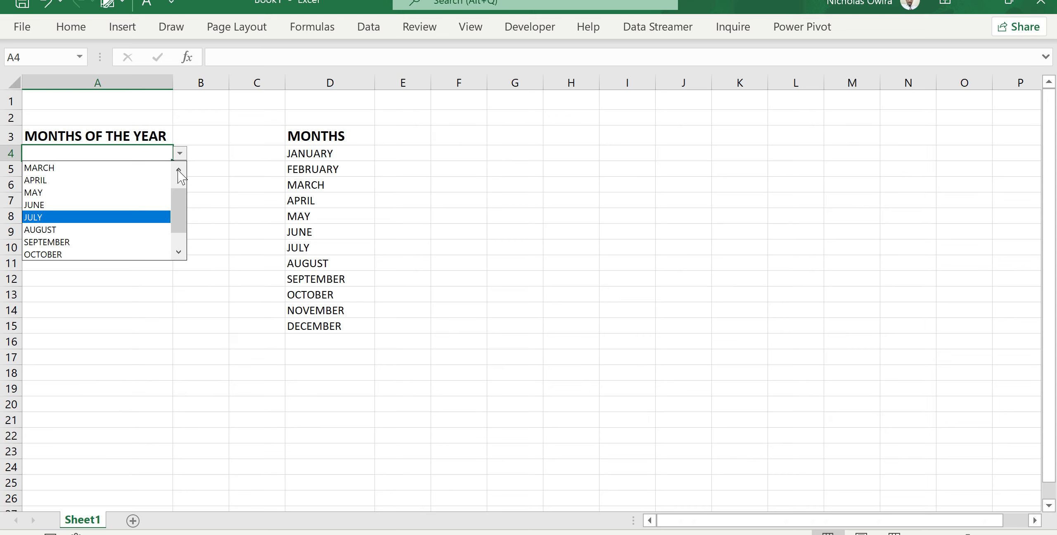
left_click(179, 170)
left_click(178, 170)
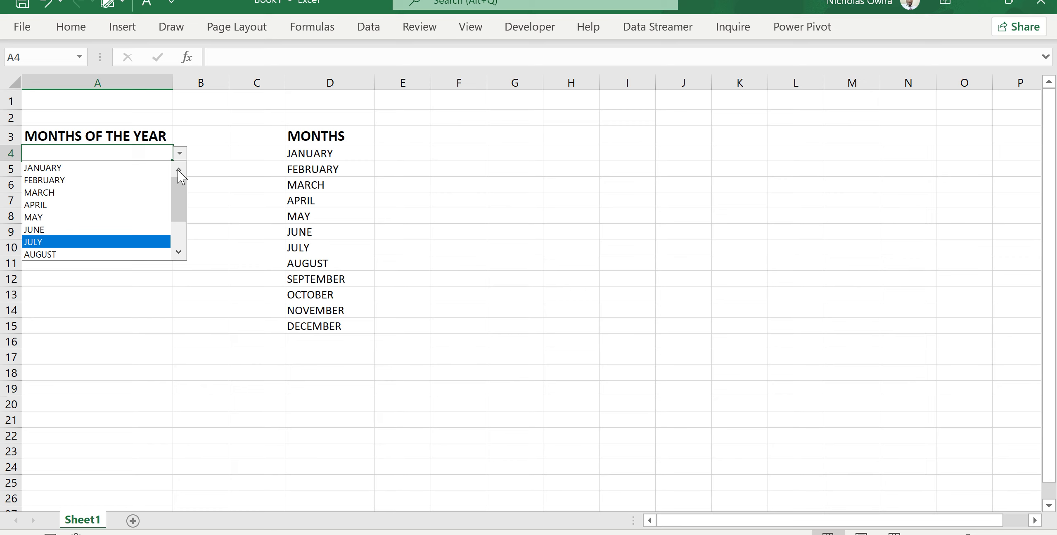
left_click(205, 188)
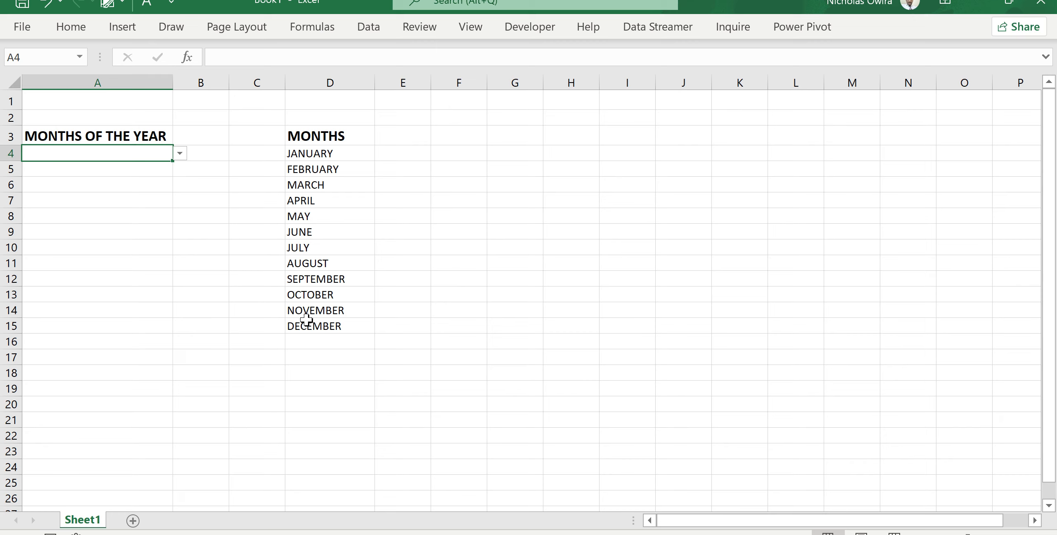
left_click(312, 342)
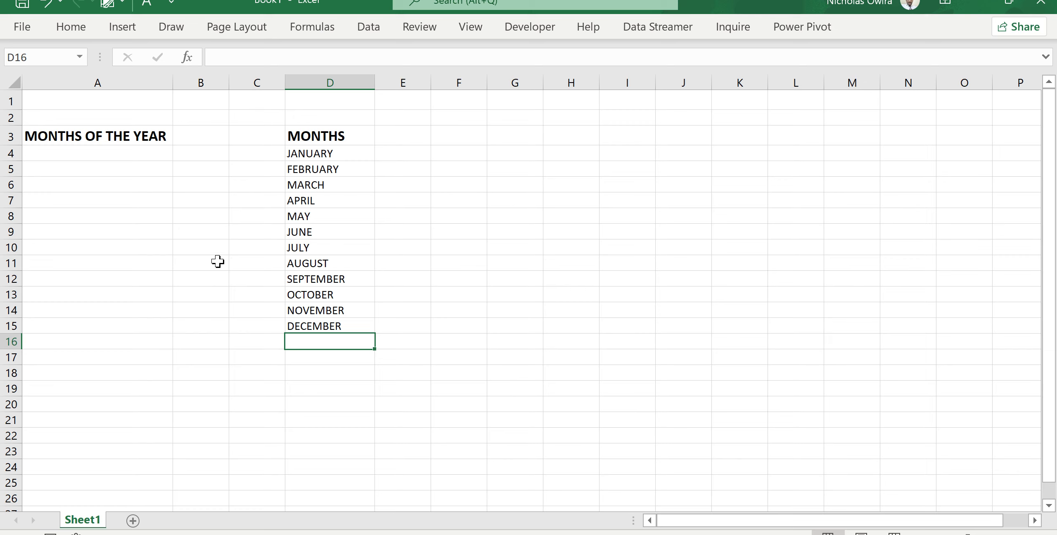
left_click(153, 155)
left_click(181, 154)
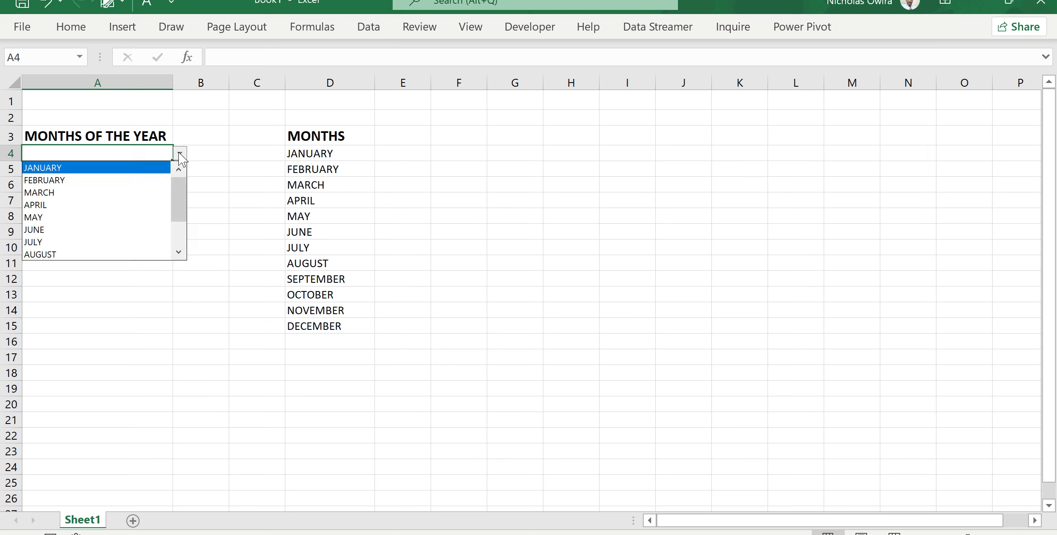
left_click(318, 340)
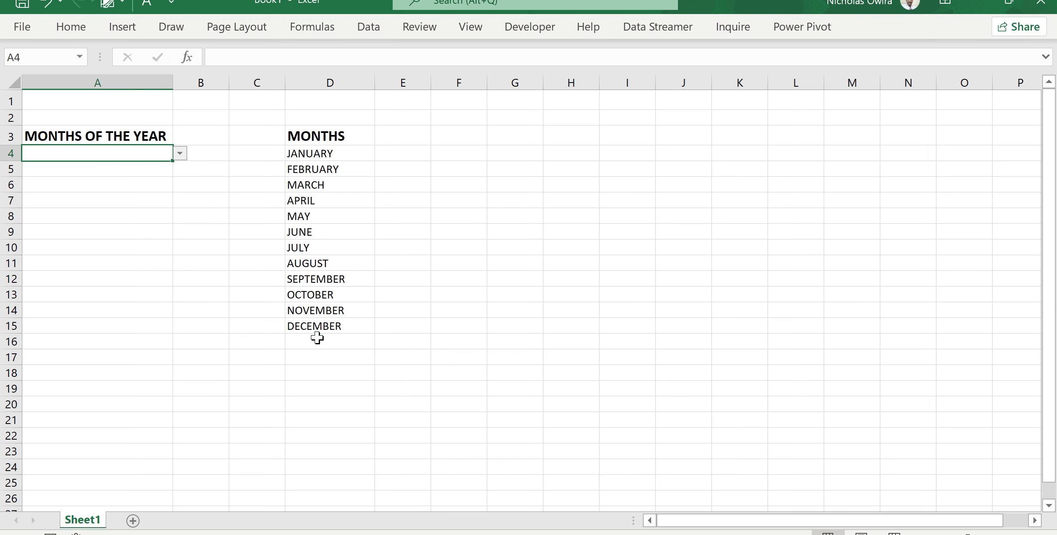
- Enter TRAYER in cell D16, directly below DECEMBER in the MONTHS column
left_click(317, 338)
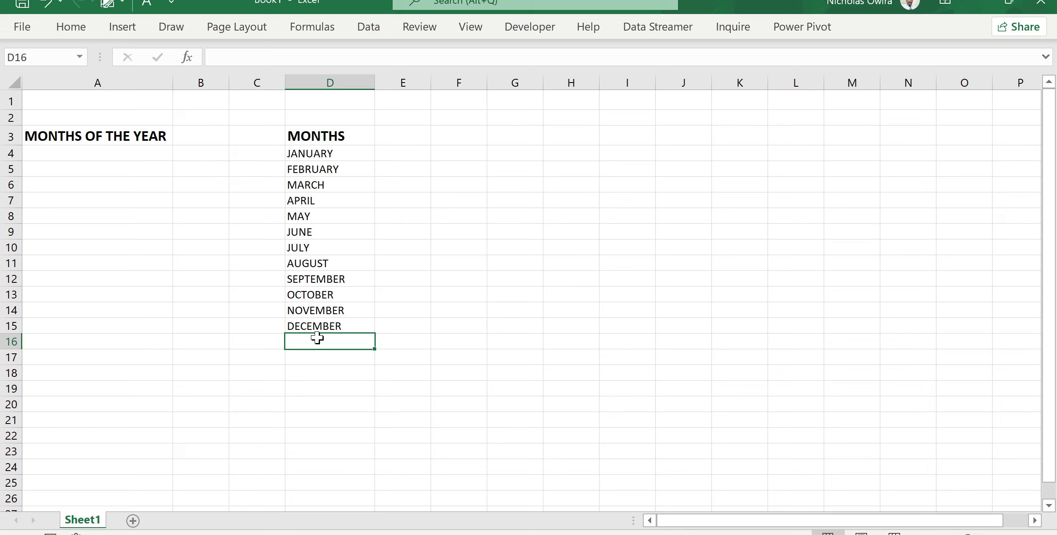
type("TRAY")
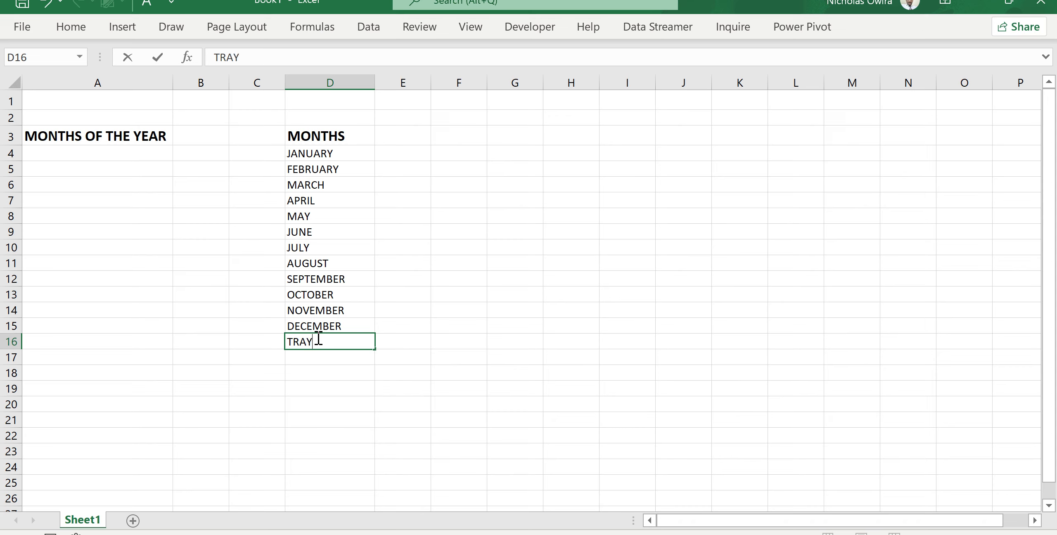
type("ER")
left_click(323, 374)
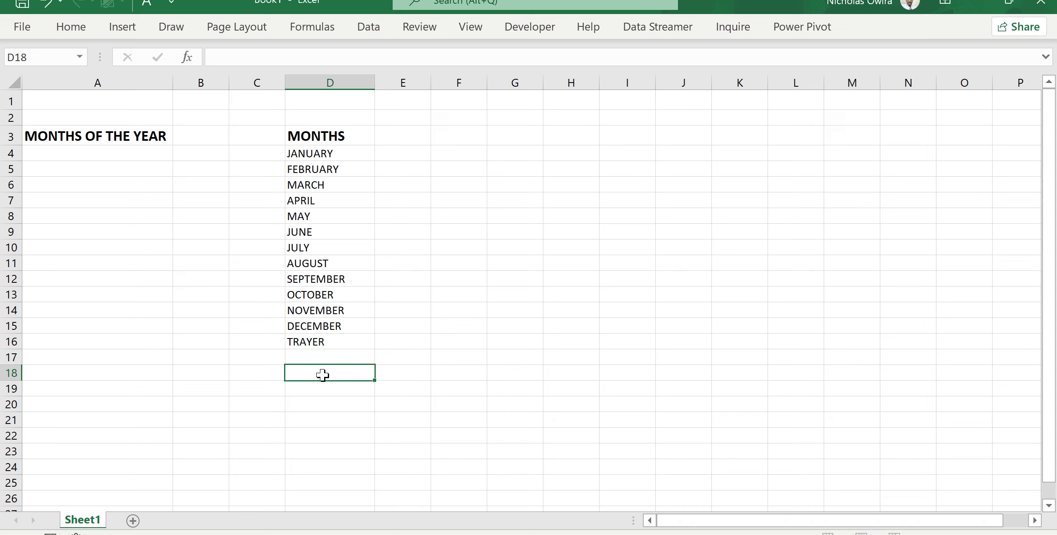
- Check the end of the drop-down list in cell A4 for the entry added below DECEMBER
left_click(141, 152)
left_click(180, 155)
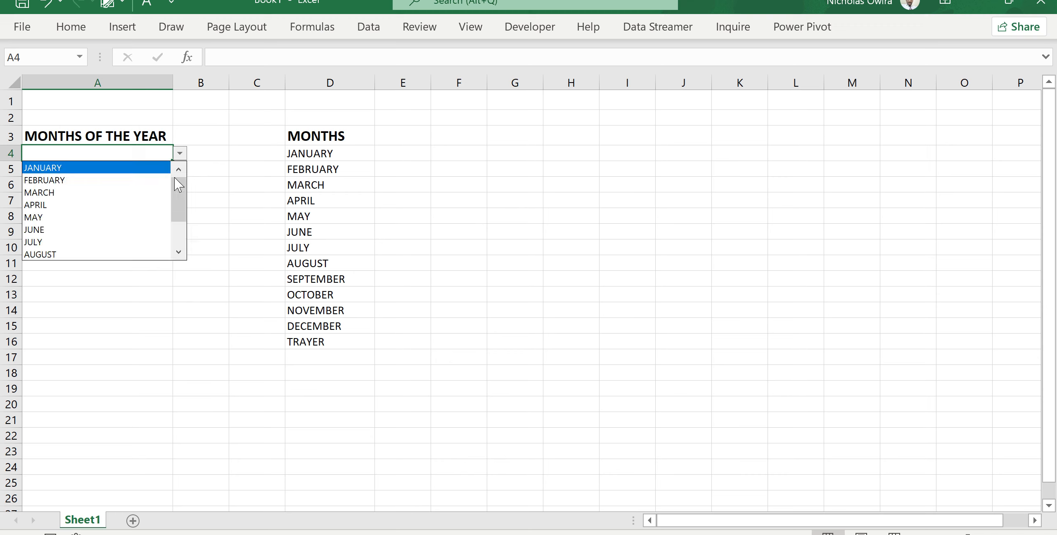
left_click(178, 251)
left_click(179, 251)
left_click(179, 252)
left_click(178, 251)
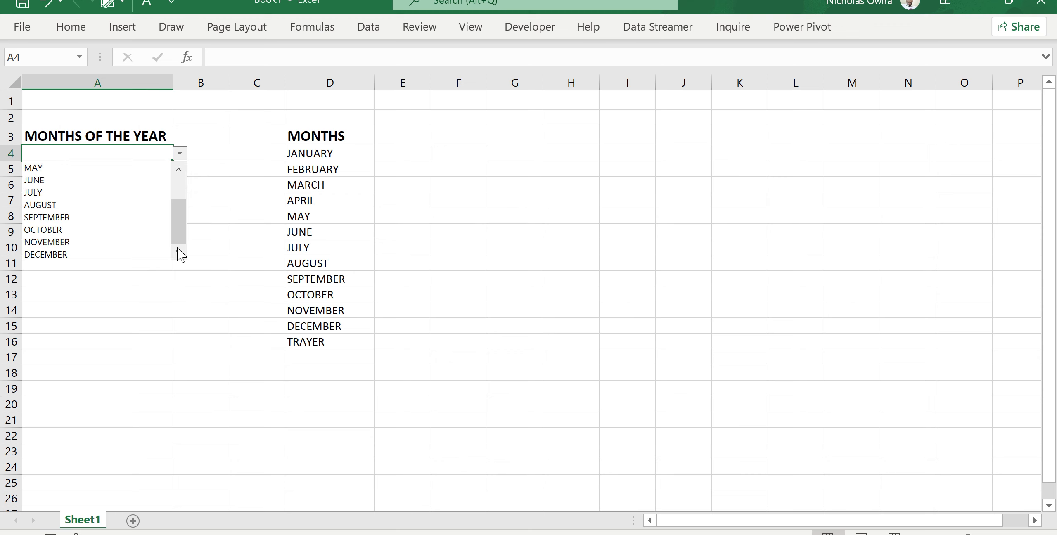
left_click(167, 276)
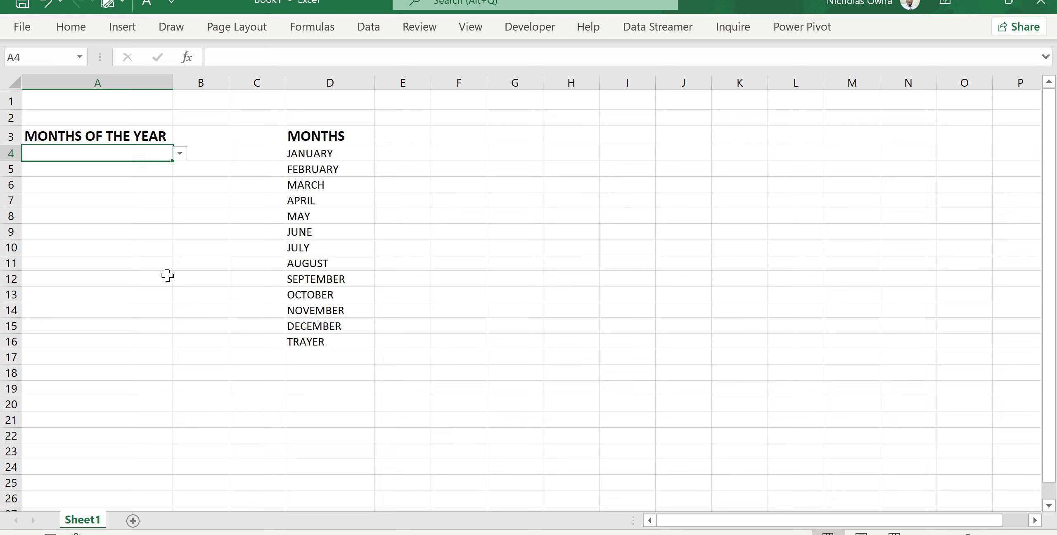
left_click(180, 153)
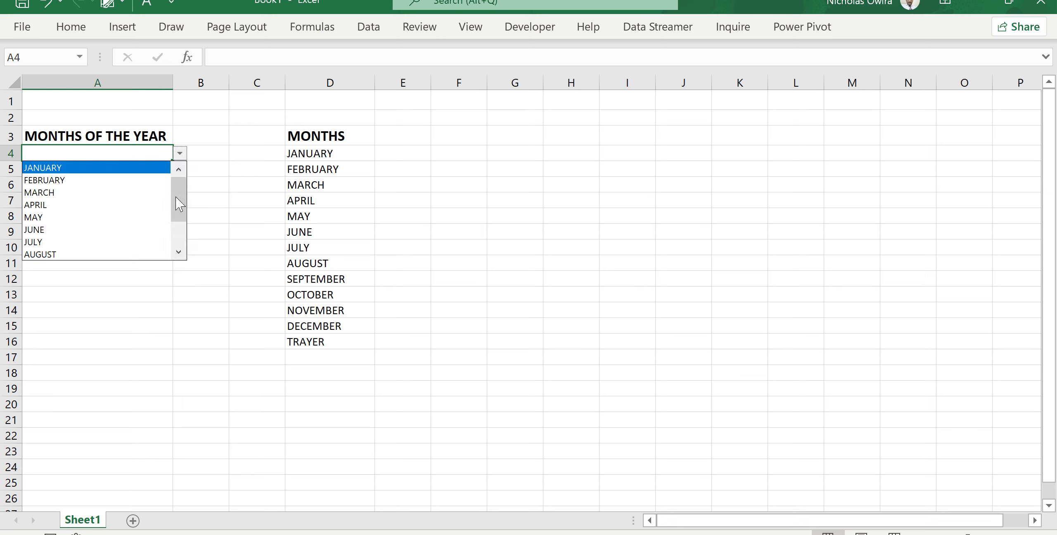